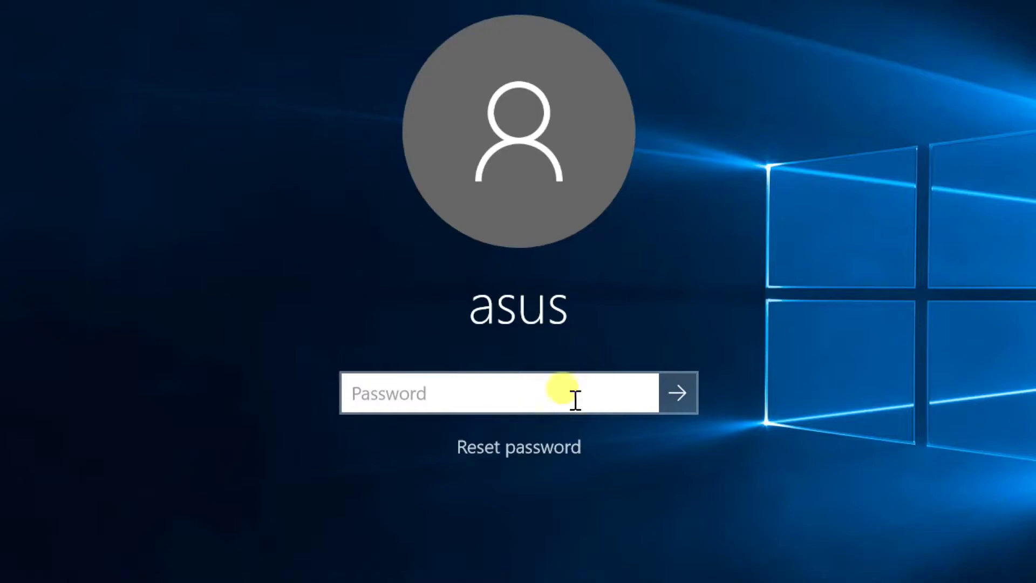
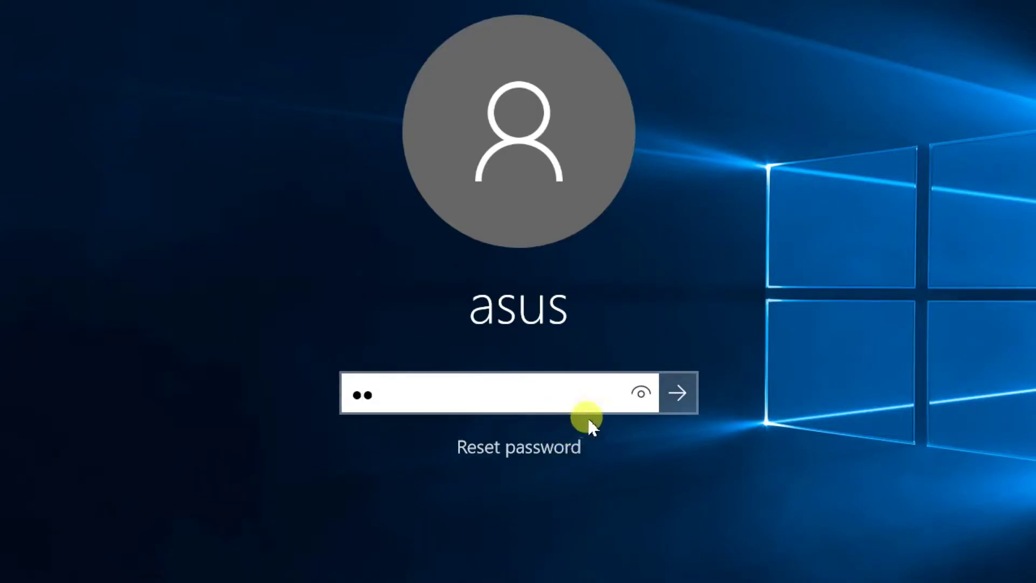
- Enter the account password, reveal it in plain text to check it, and sign in
key("BackSpace")
key("BackSpace")
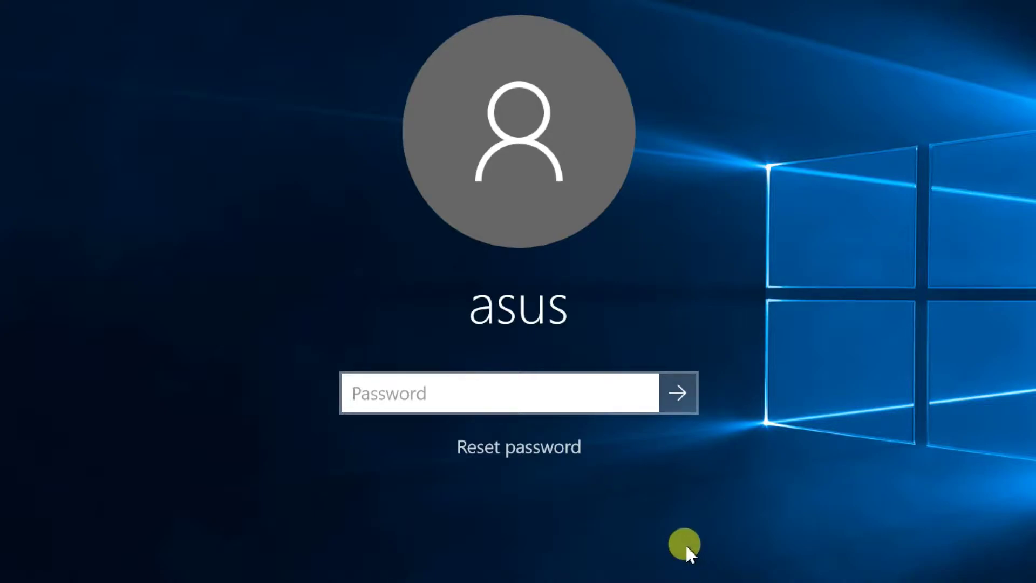
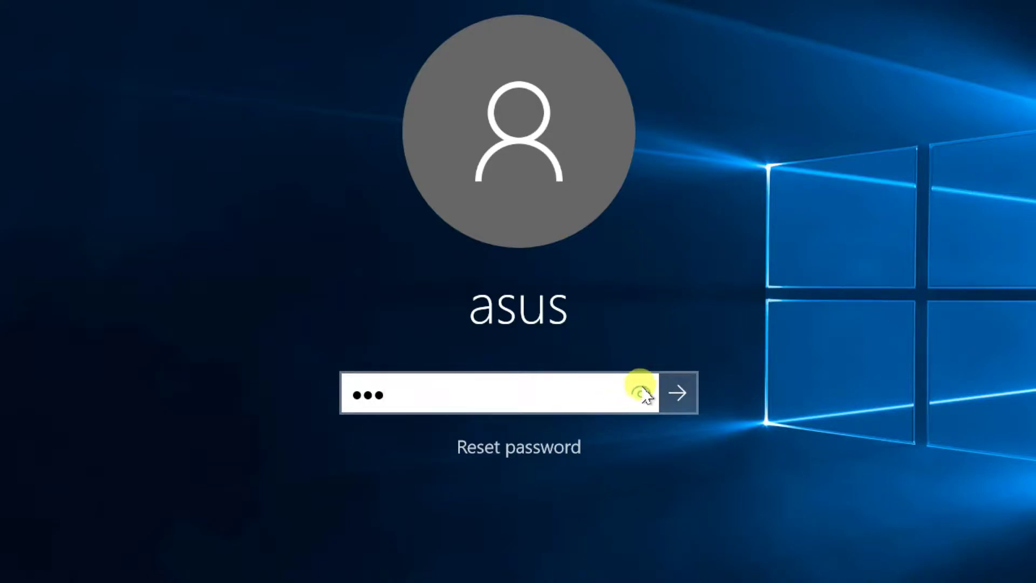
left_click(641, 399)
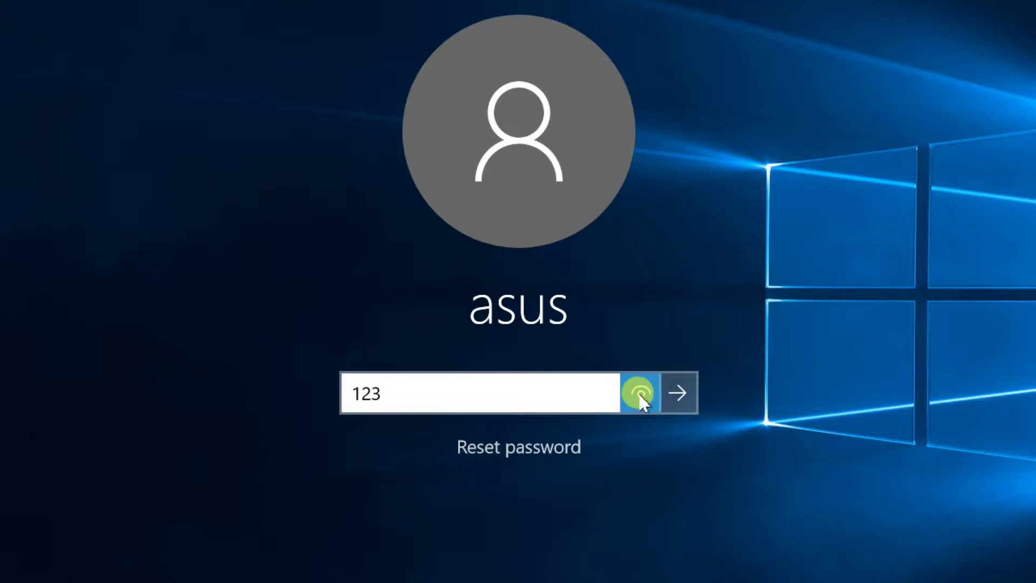
left_click(641, 397)
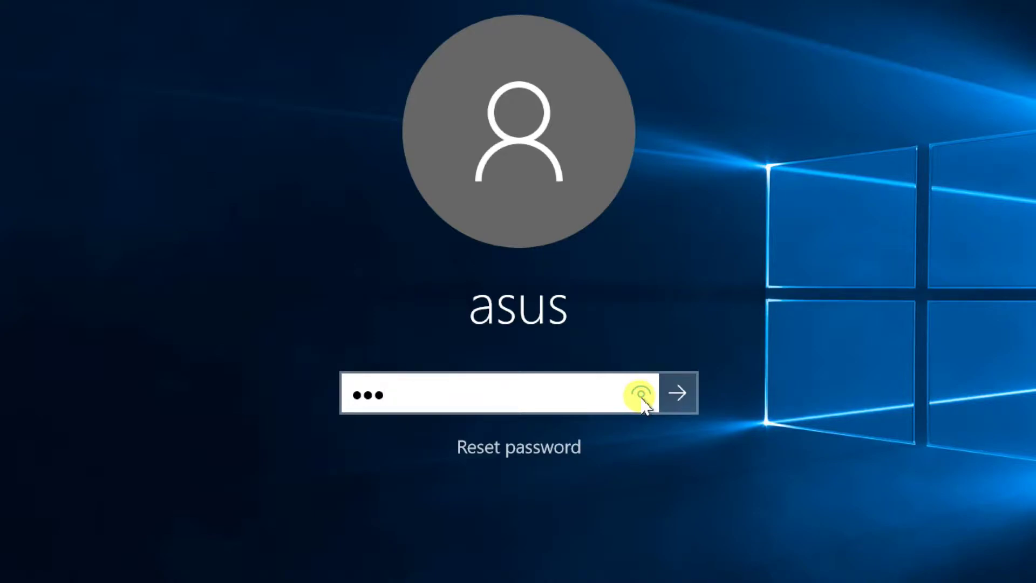
left_click(672, 388)
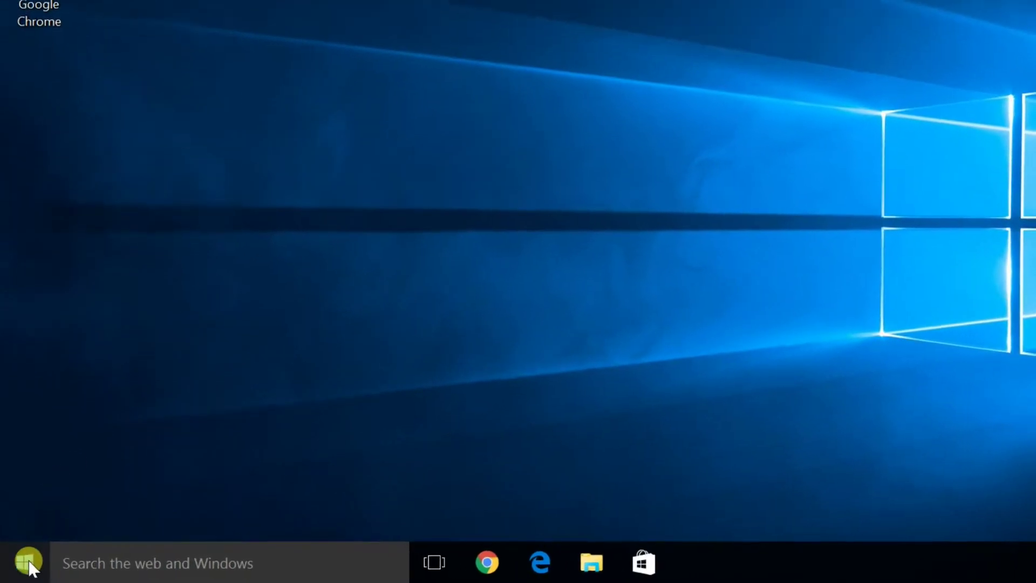
- Run gpedit.msc from the power-user menu's Run dialog
right_click(29, 563)
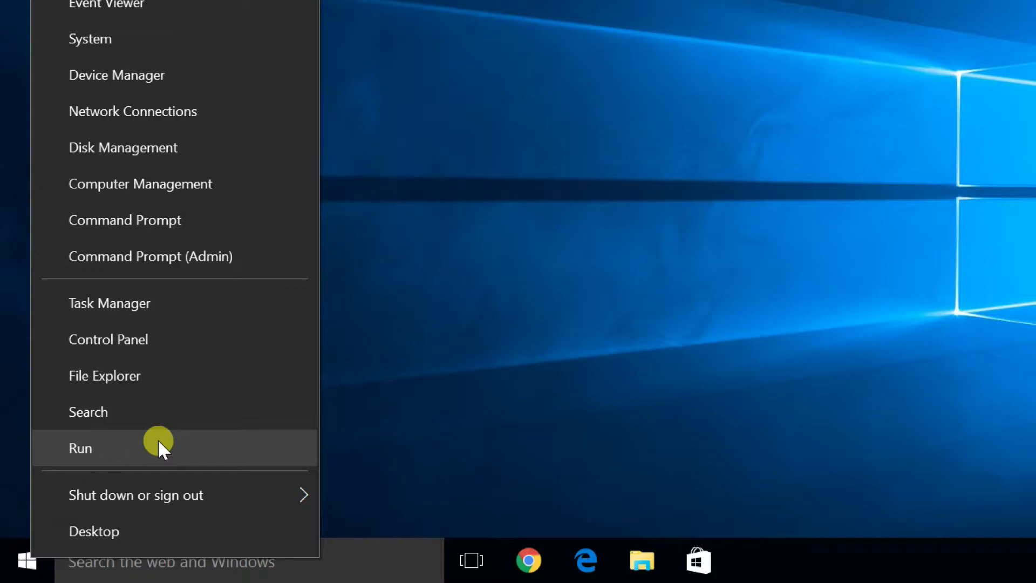
left_click(157, 438)
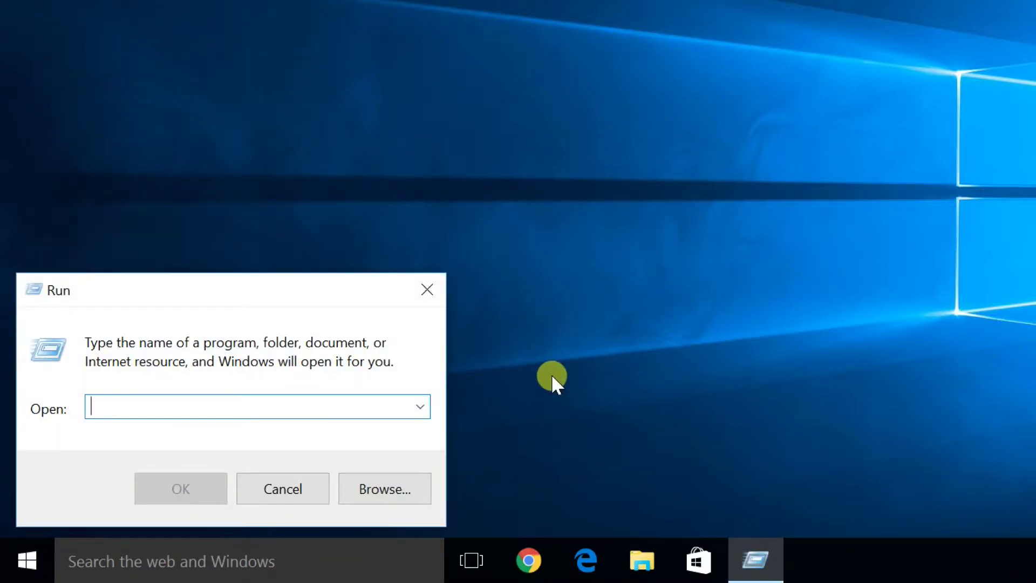
type("gpedit.msc")
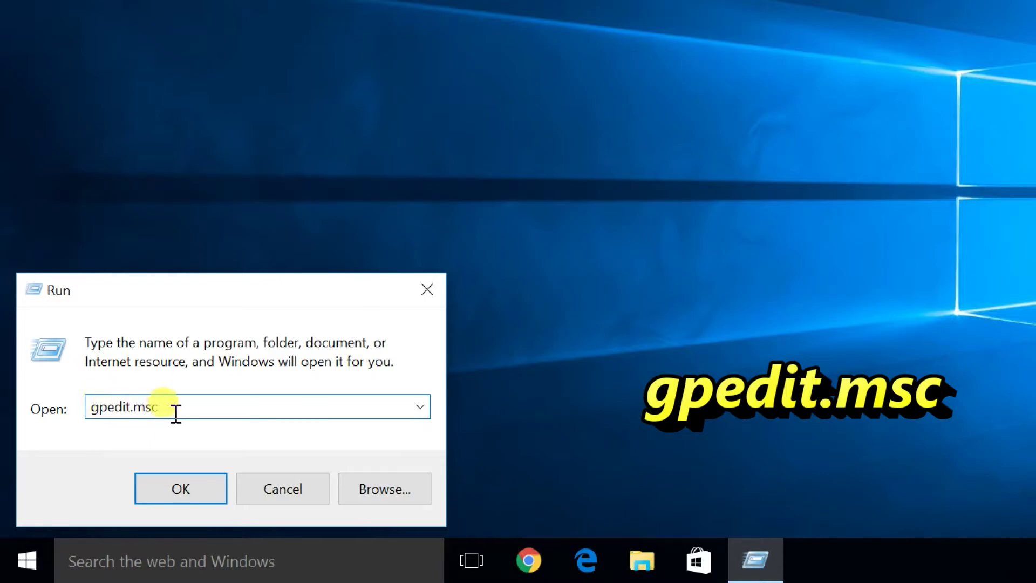
left_click(182, 491)
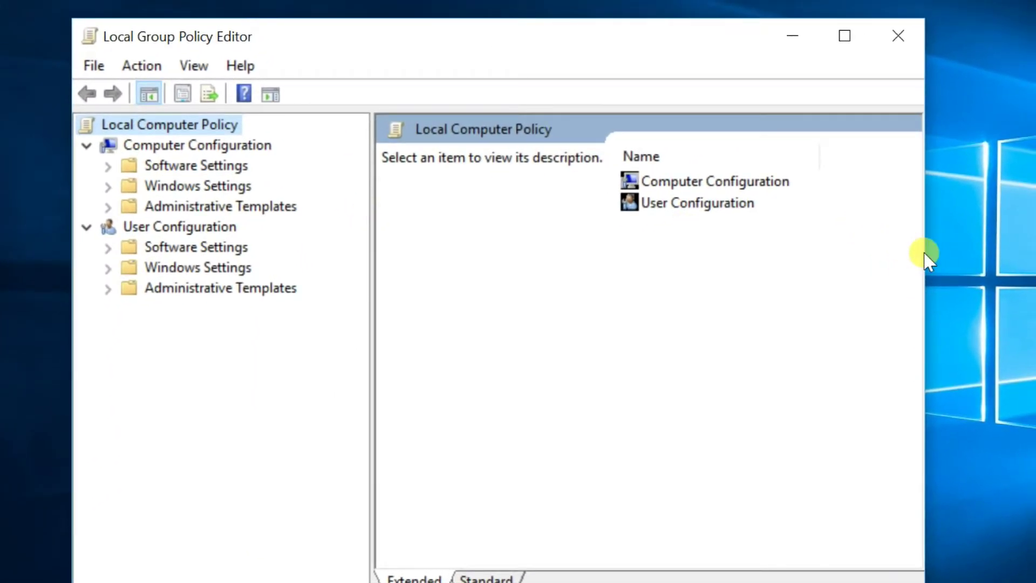
- Browse to Windows Components > Credential User Interface and select 'Do not display the password reveal button'
left_click_drag(926, 256, 1033, 254)
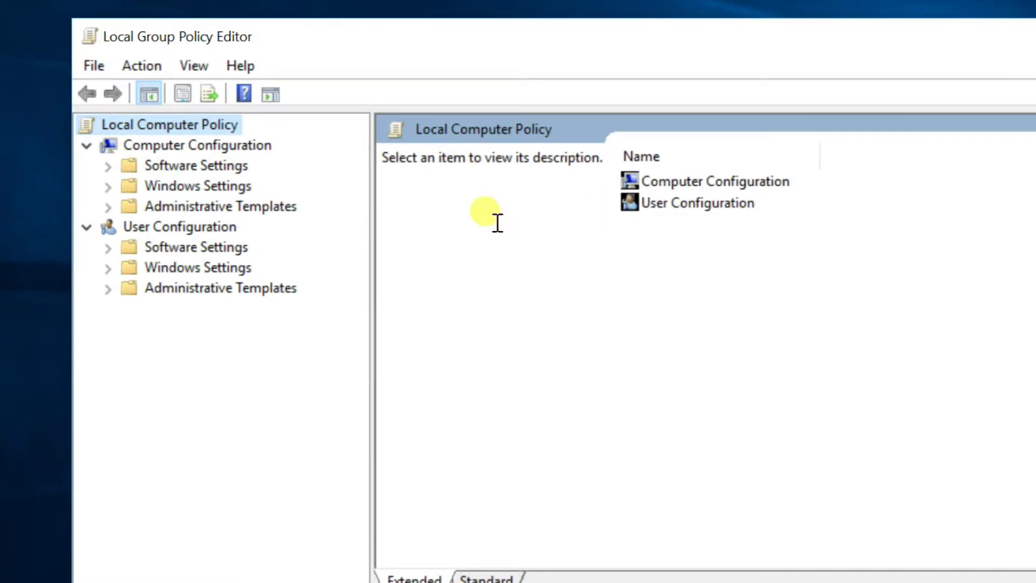
left_click(149, 207)
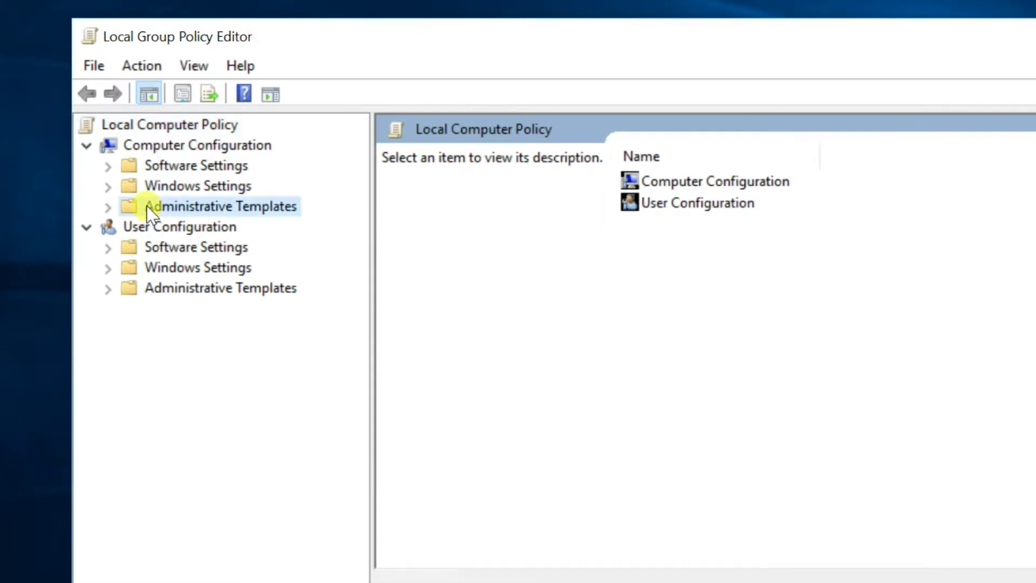
left_click(108, 207)
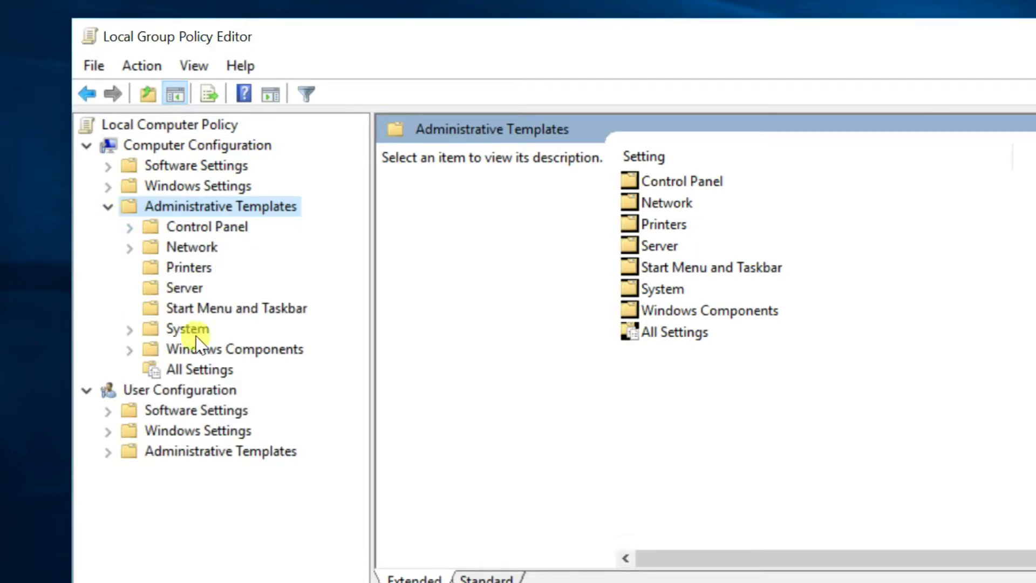
left_click(218, 350)
left_click(130, 352)
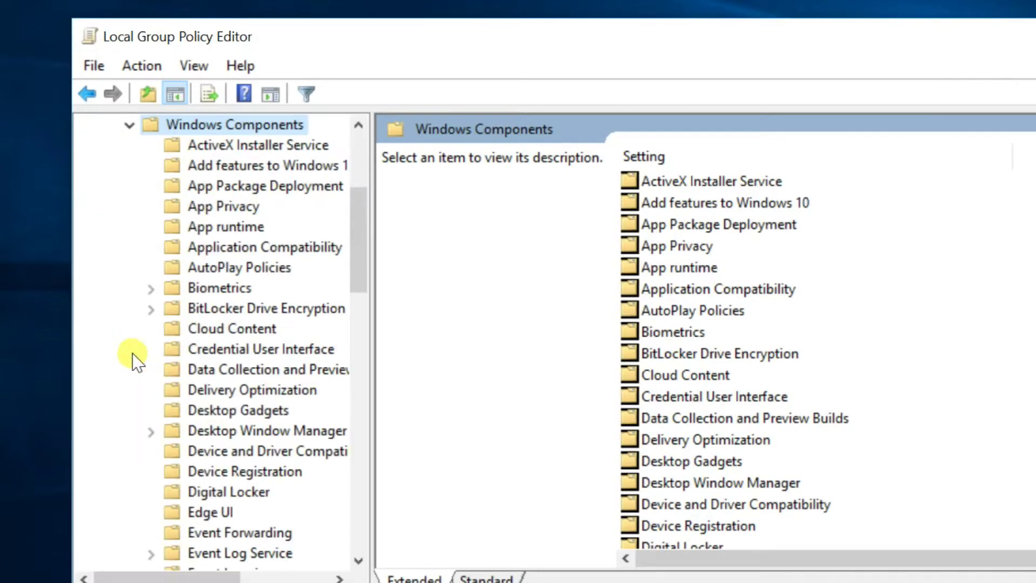
scroll(364, 262, "down", 1)
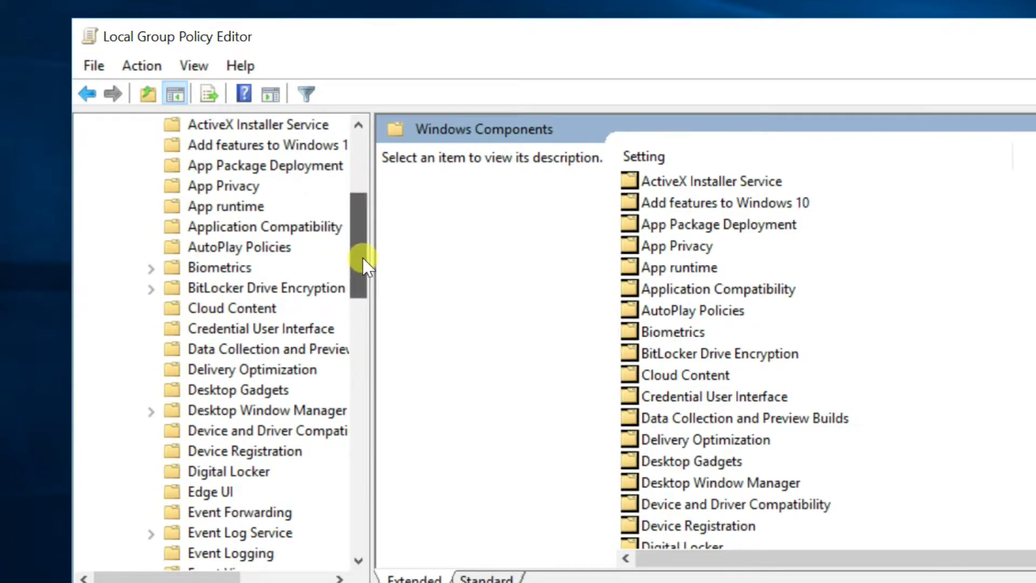
left_click(324, 329)
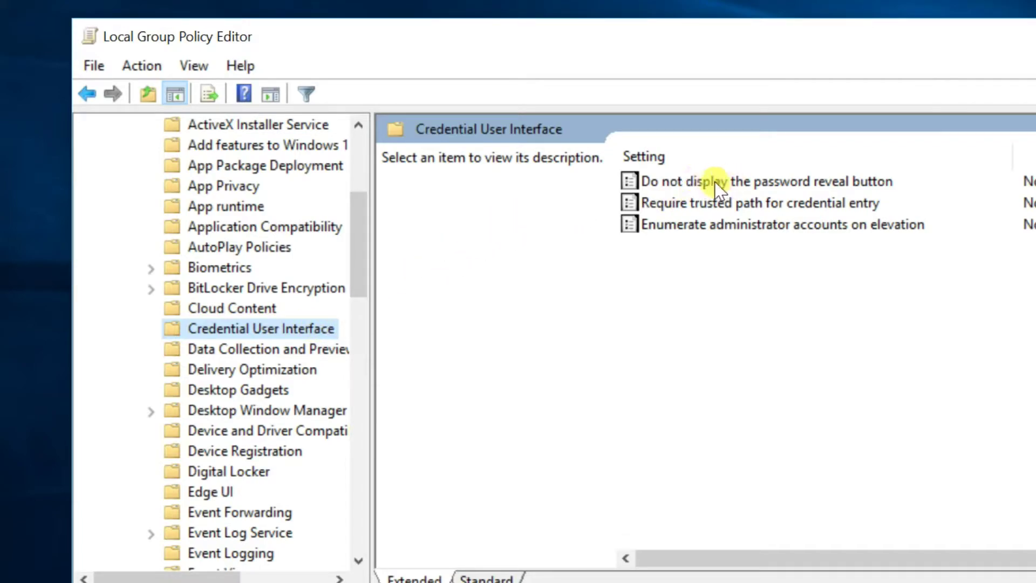
left_click(750, 182)
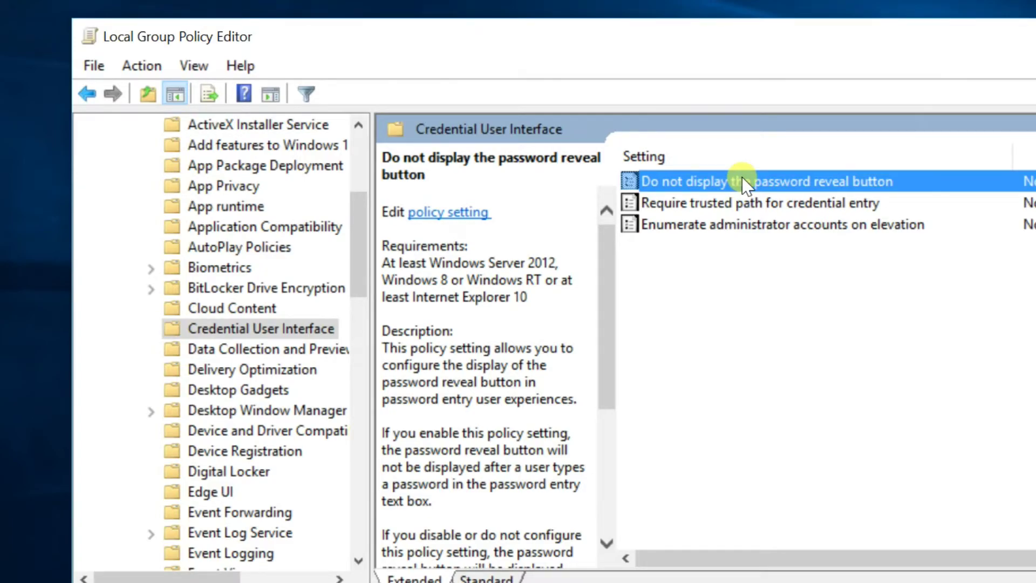
- Set 'Do not display the password reveal button' to Enabled, then apply and close it
double_click(746, 182)
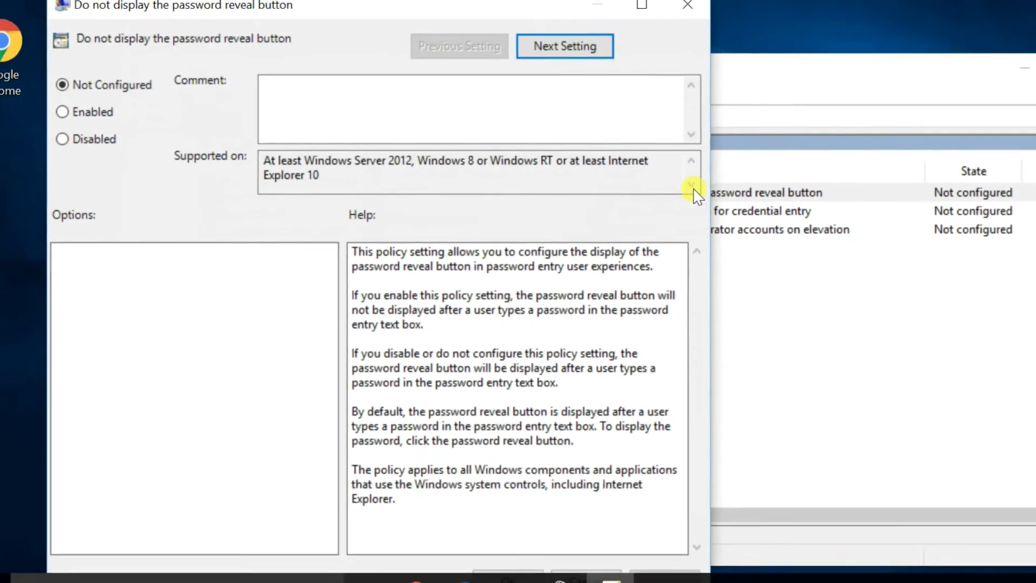
left_click_drag(323, 16, 397, 44)
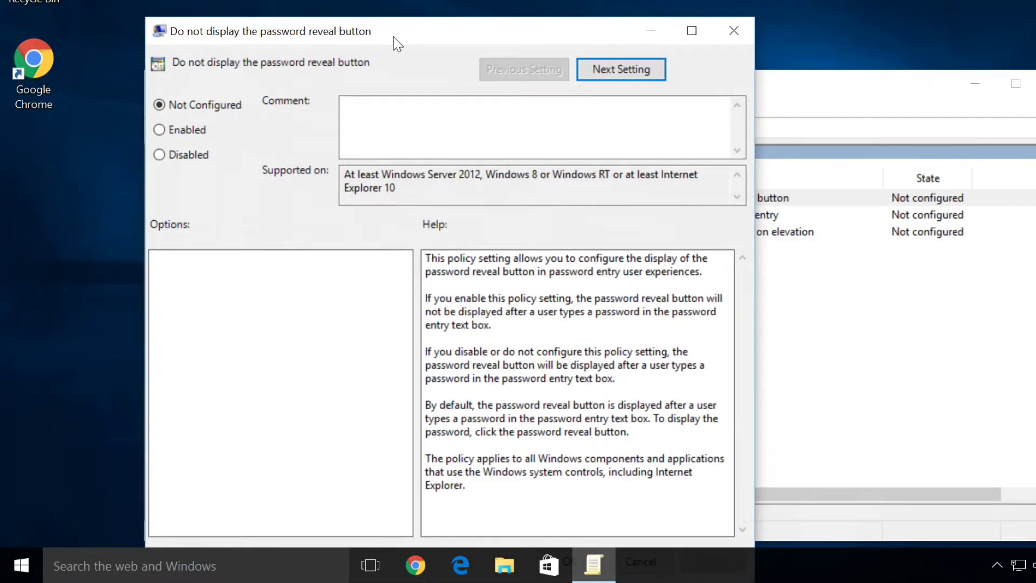
left_click(159, 132)
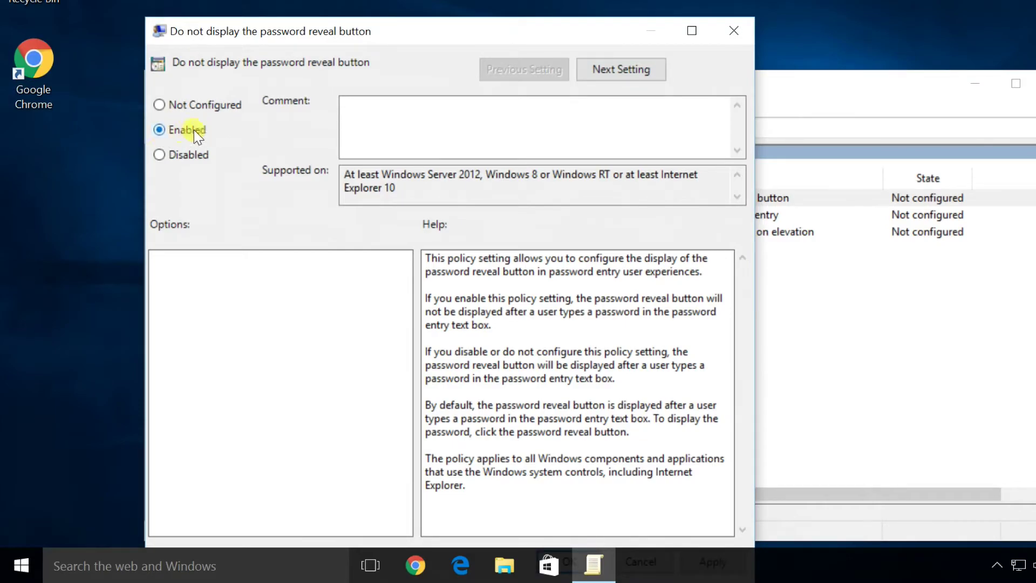
left_click_drag(331, 38, 330, 0)
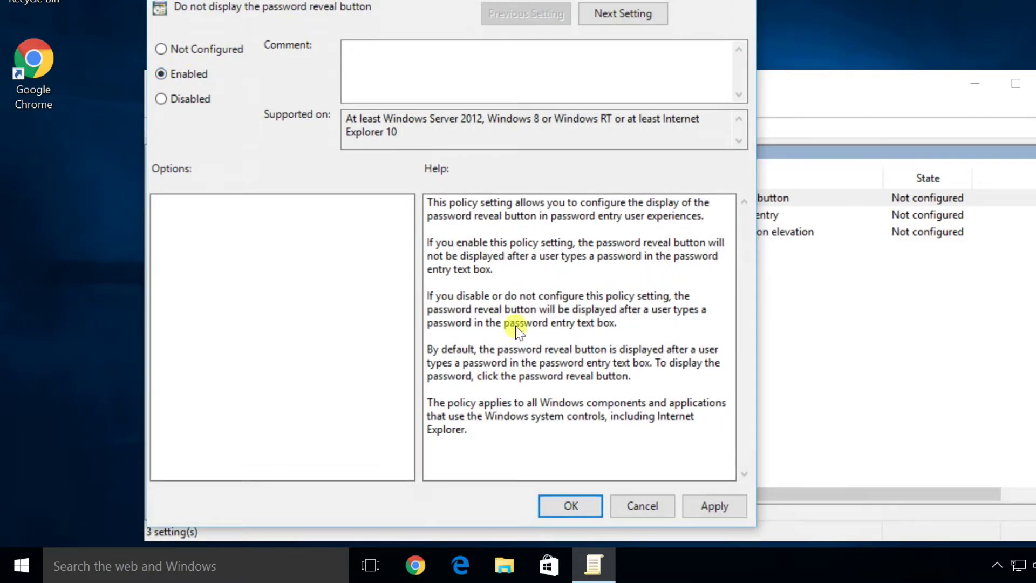
left_click(707, 507)
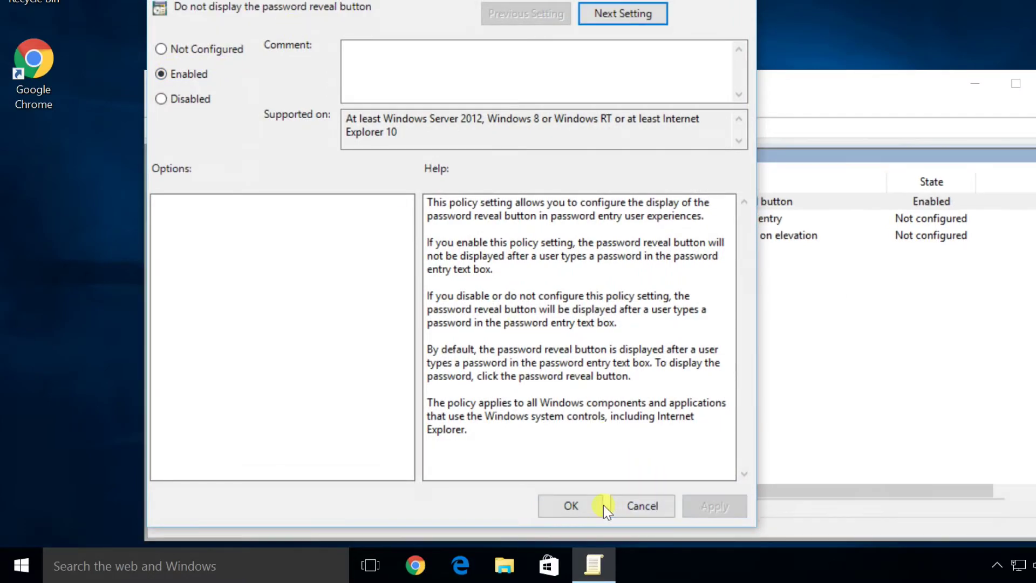
left_click(572, 506)
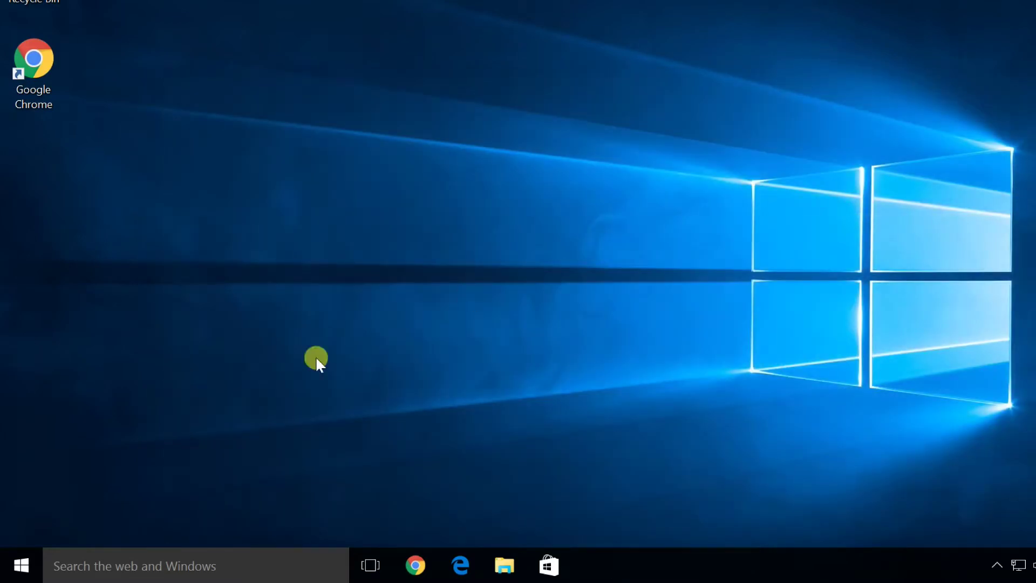
- Sign out of the account from the Start menu
left_click(15, 567)
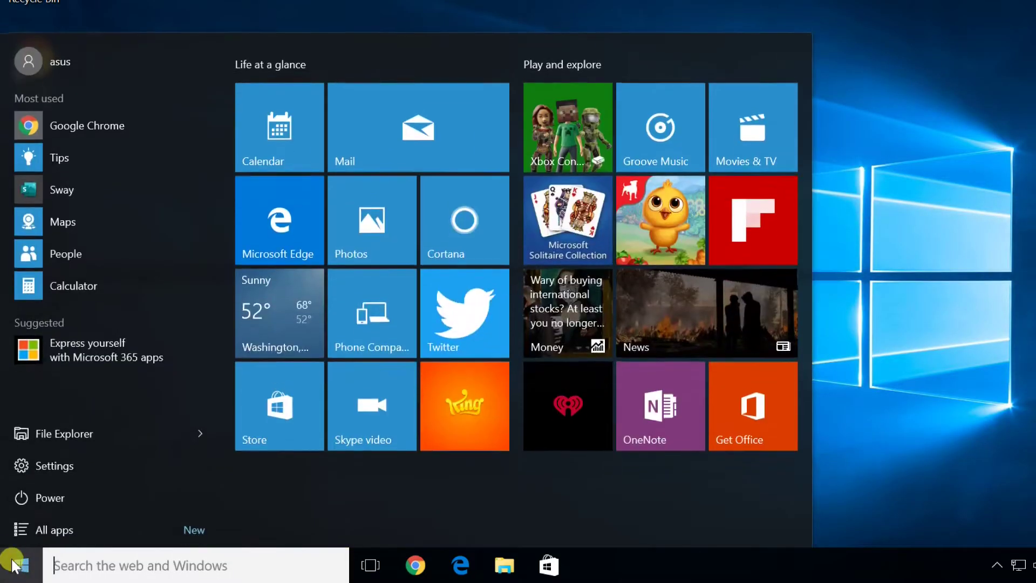
left_click(68, 59)
left_click(30, 160)
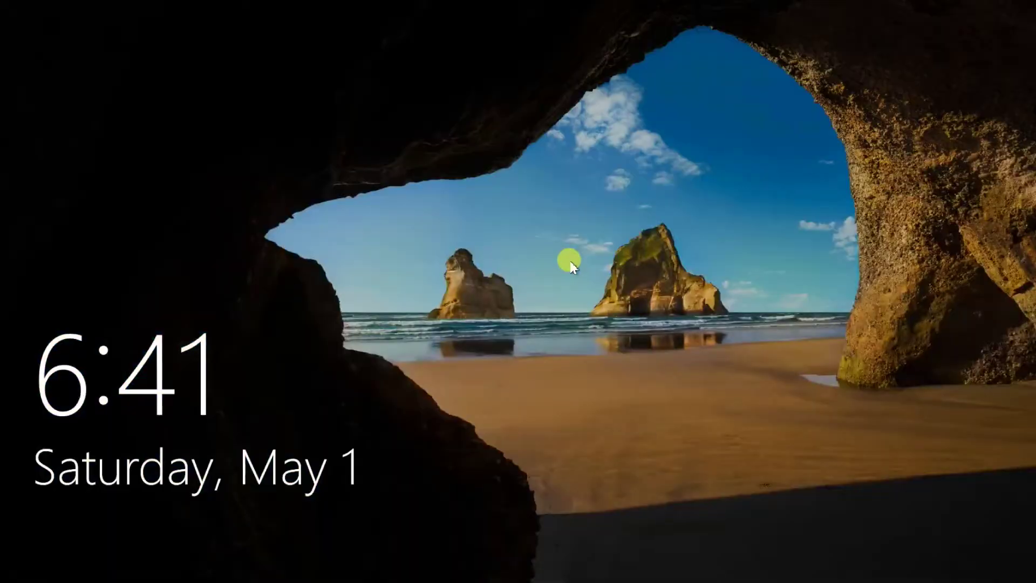
- Sign back in with the account password and bring up the power-user menu
left_click(572, 266)
left_click(533, 335)
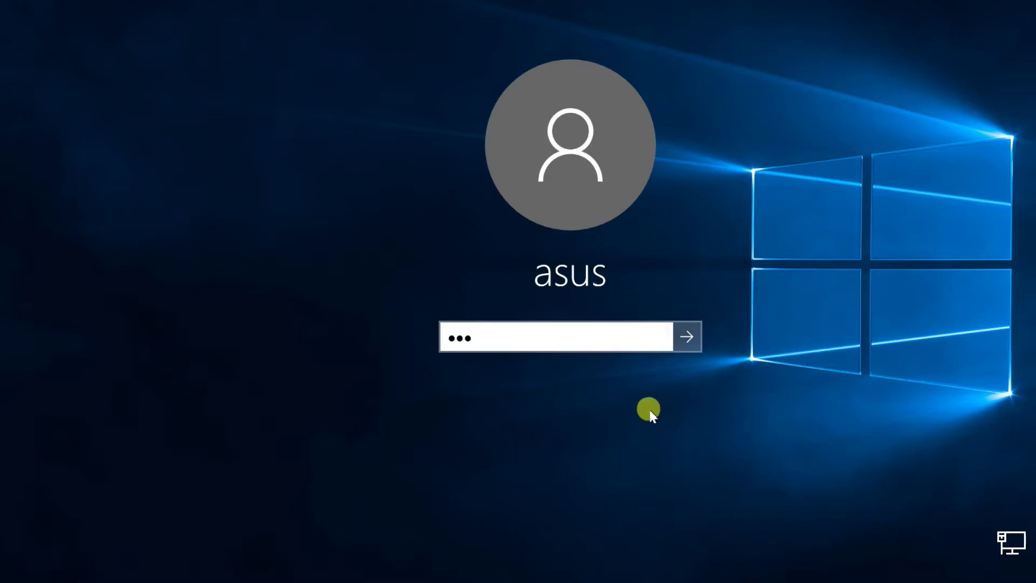
left_click(686, 335)
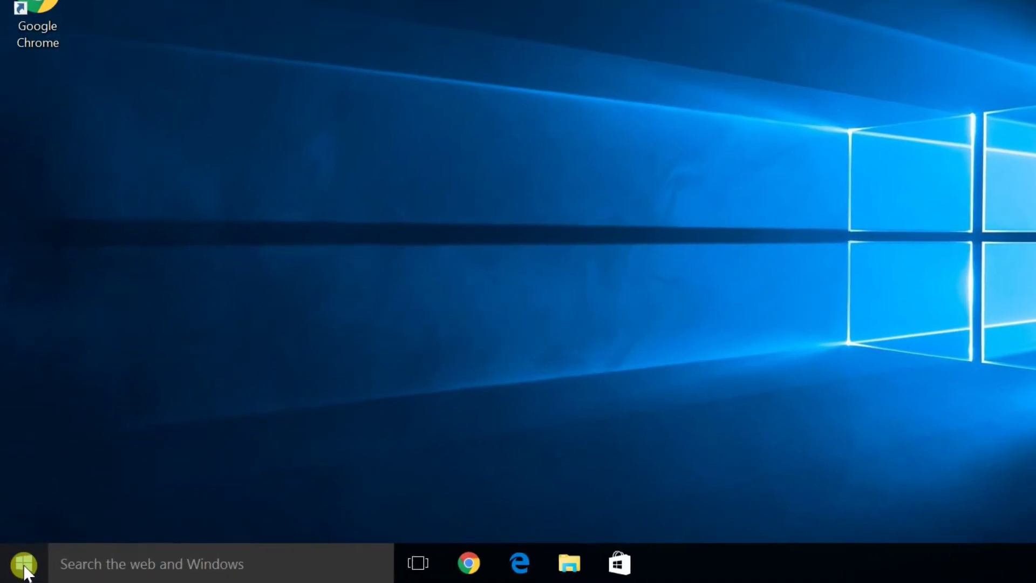
right_click(26, 561)
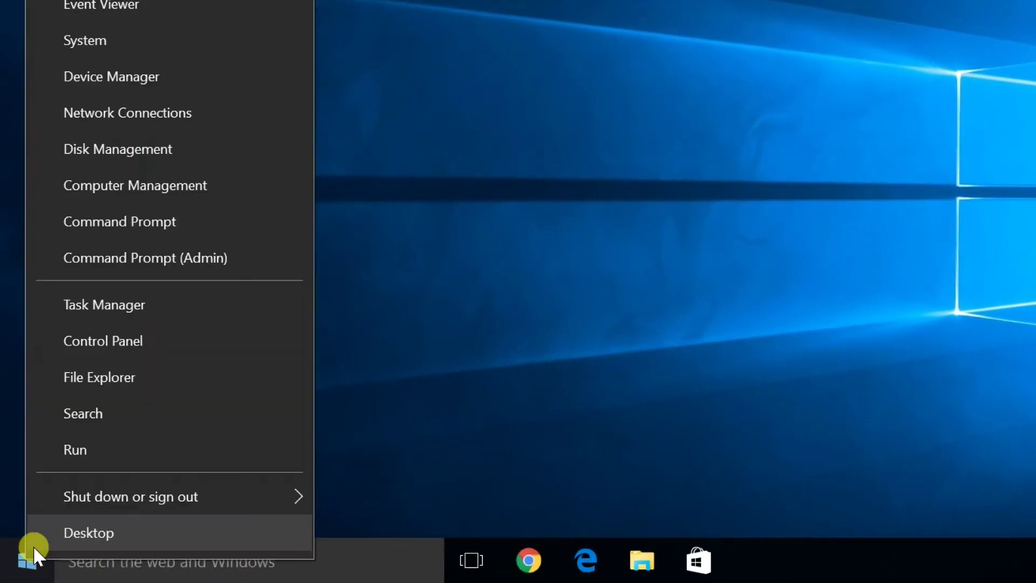
- Replace gpedit.msc with regedit in the Run box, launch it, and approve the UAC prompt
left_click(171, 449)
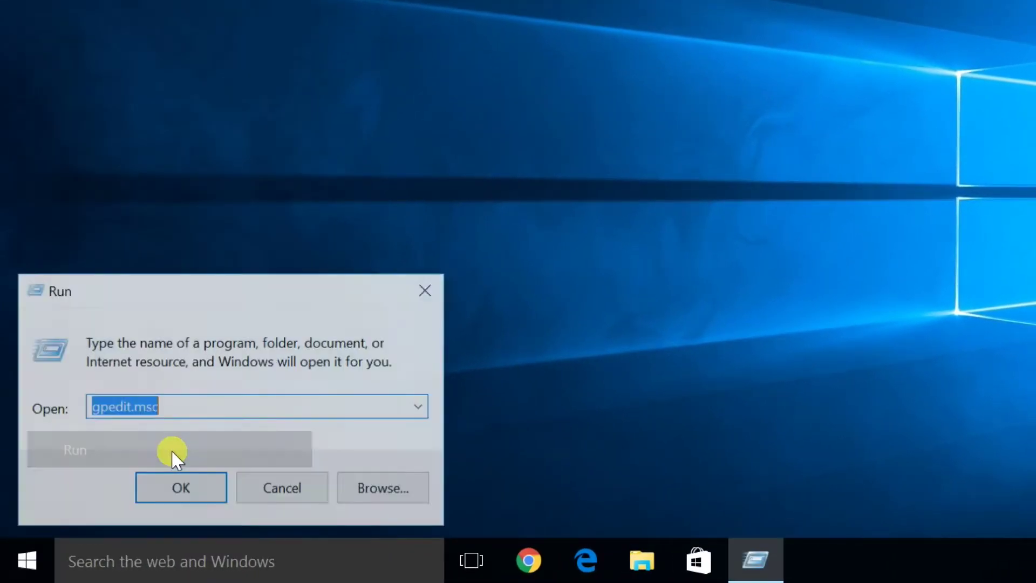
key("BackSpace")
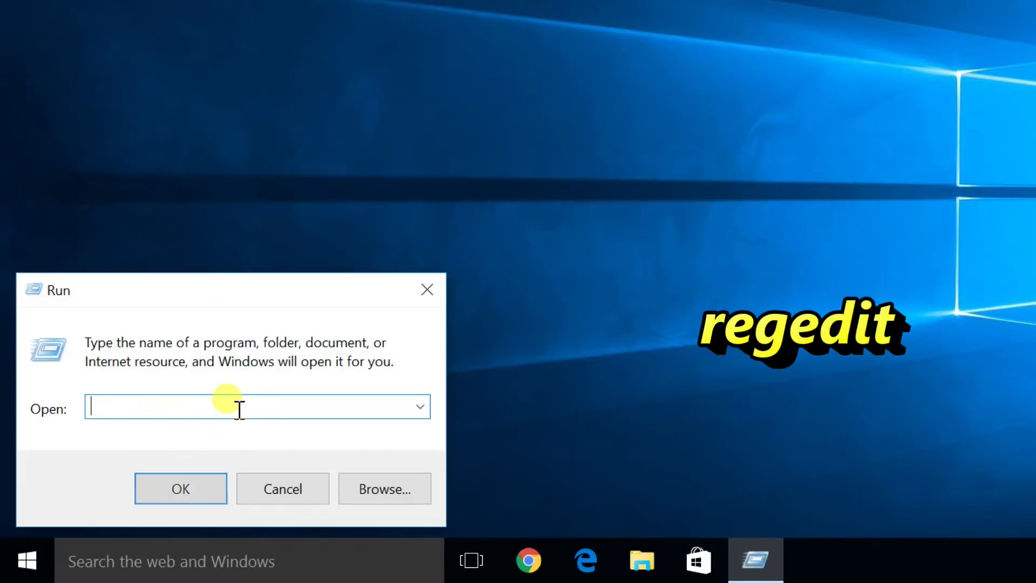
type("regedit")
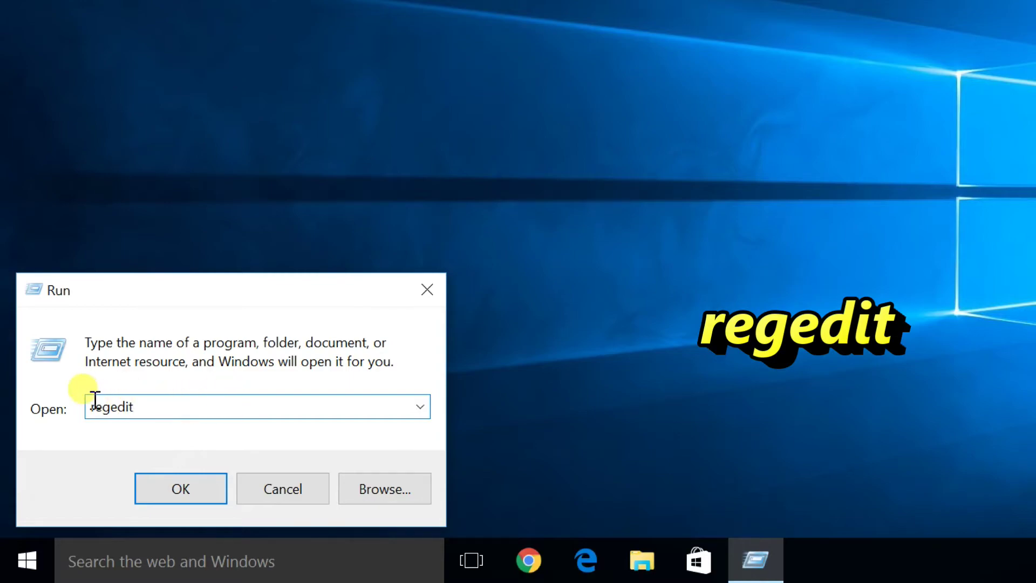
left_click(181, 485)
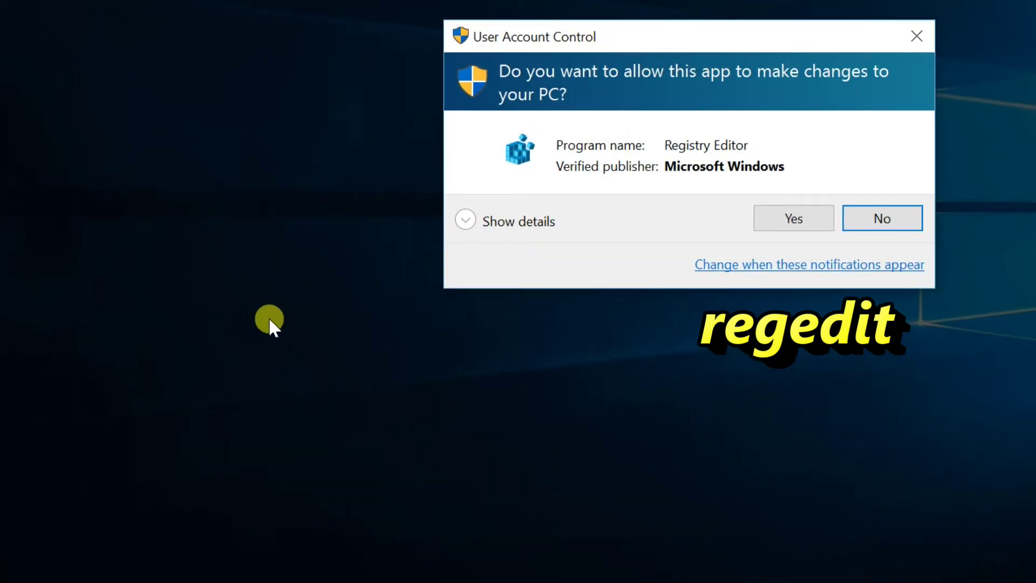
left_click(794, 218)
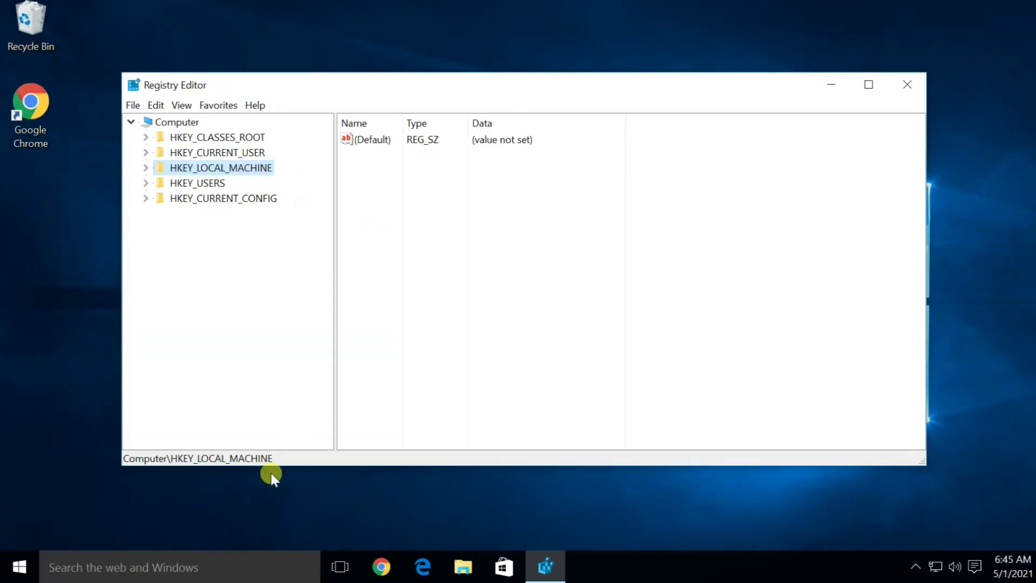
- Enlarge Registry Editor and expand HKEY_LOCAL_MACHINE > SOFTWARE > Policies > Microsoft > Windows
left_click_drag(281, 464, 284, 540)
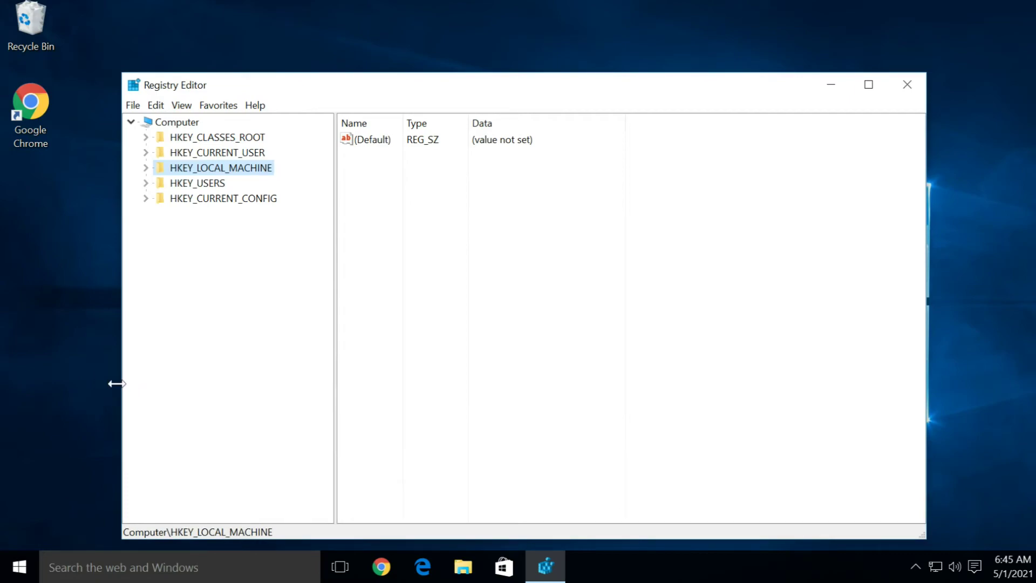
left_click_drag(113, 384, 21, 373)
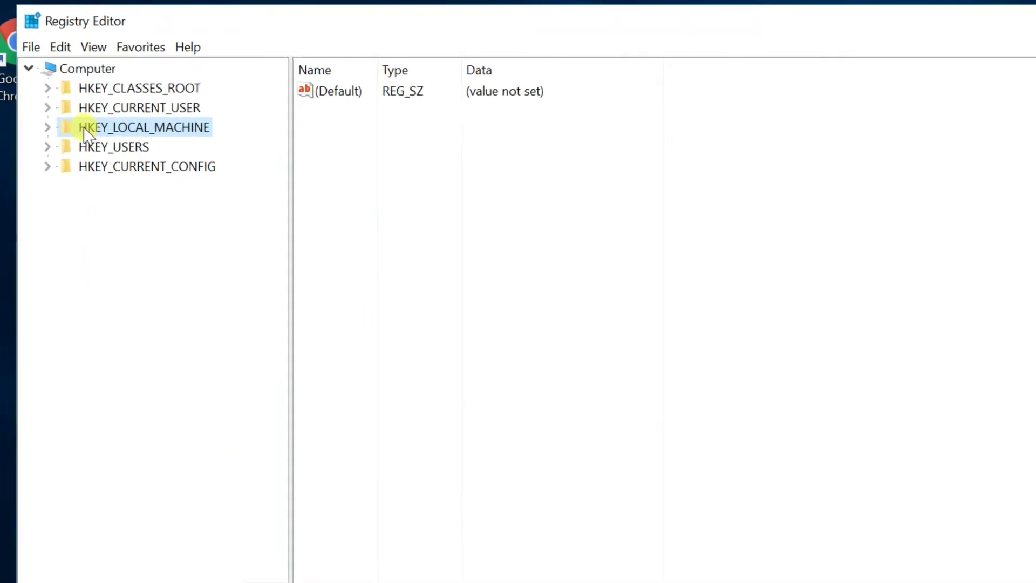
left_click(46, 113)
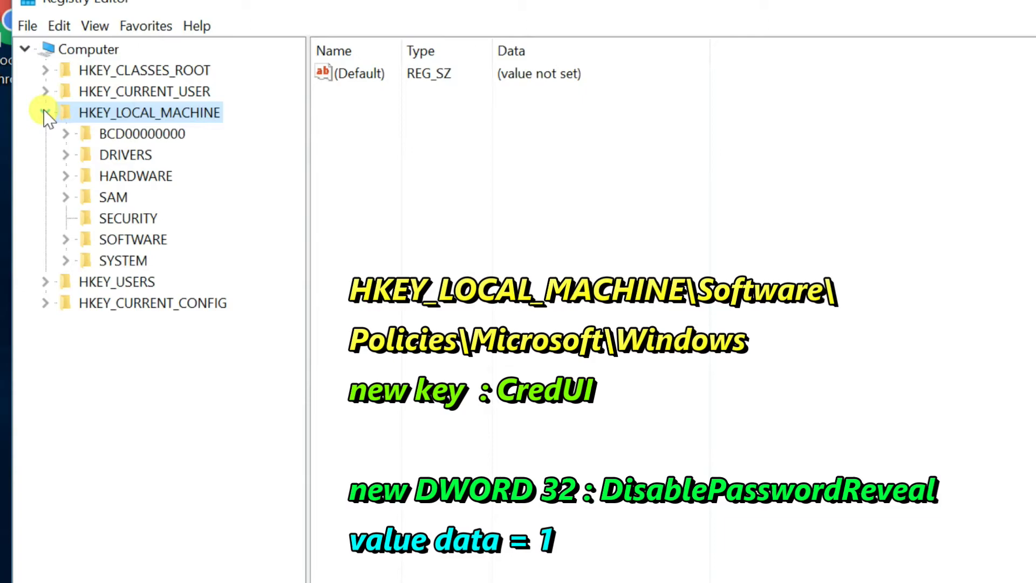
left_click(65, 240)
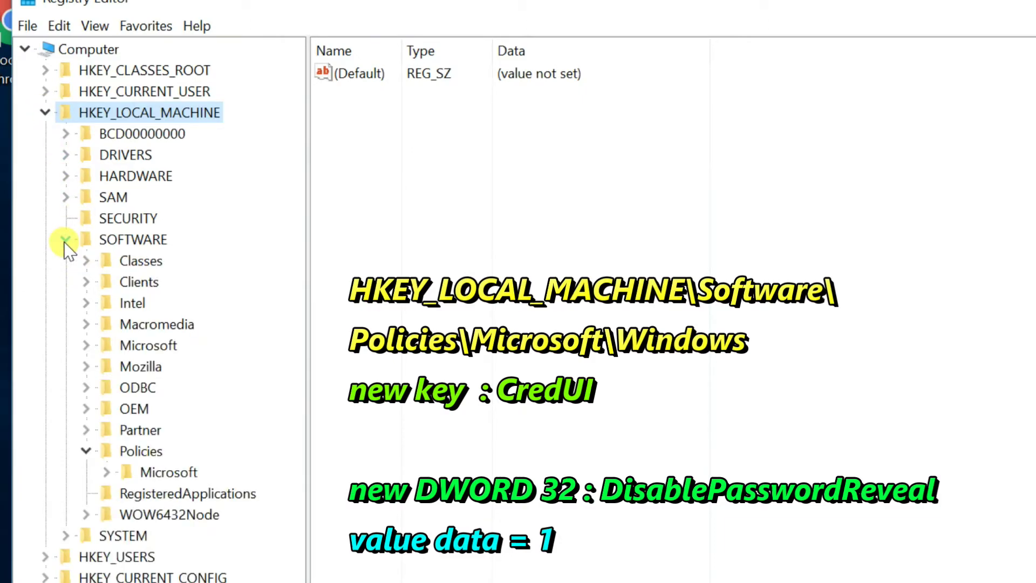
left_click(85, 454)
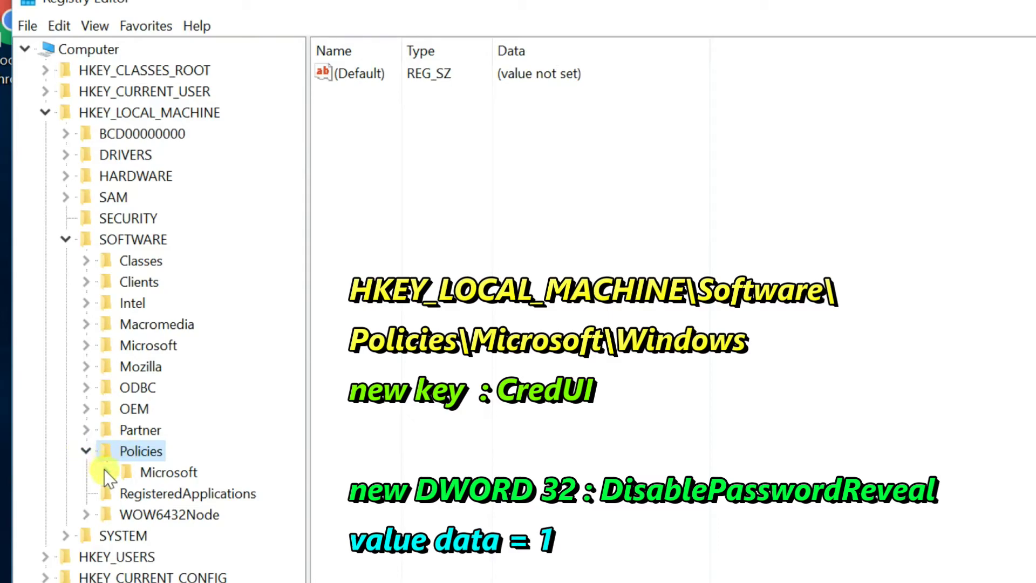
left_click(86, 451)
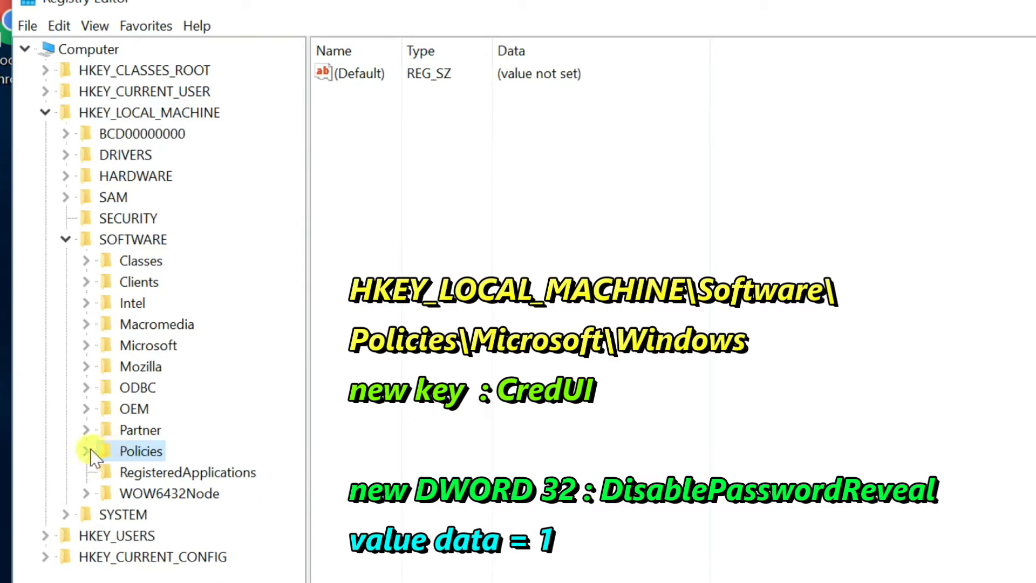
left_click(86, 452)
left_click(139, 474)
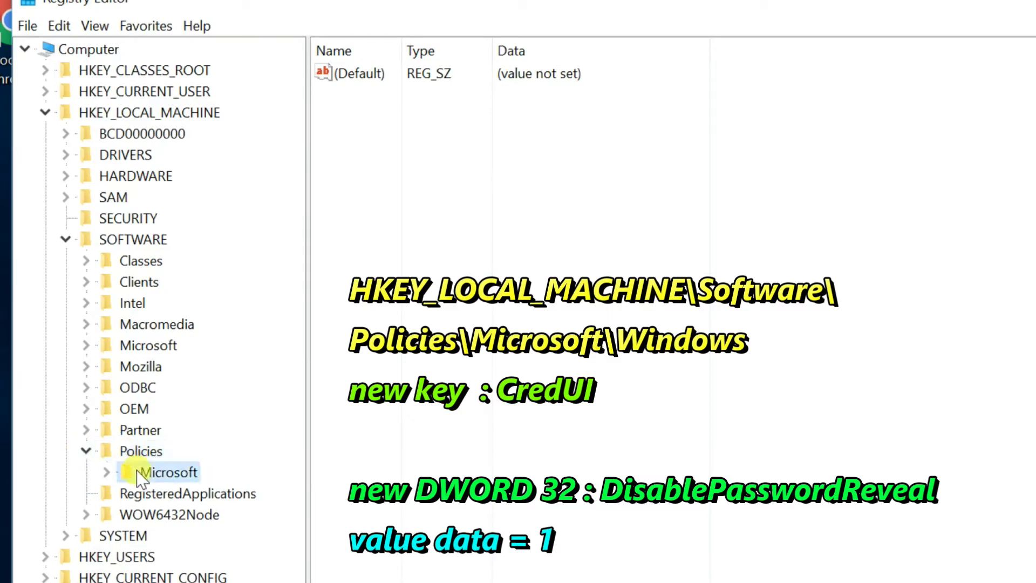
left_click(108, 471)
left_click_drag(301, 421, 296, 539)
left_click(186, 430)
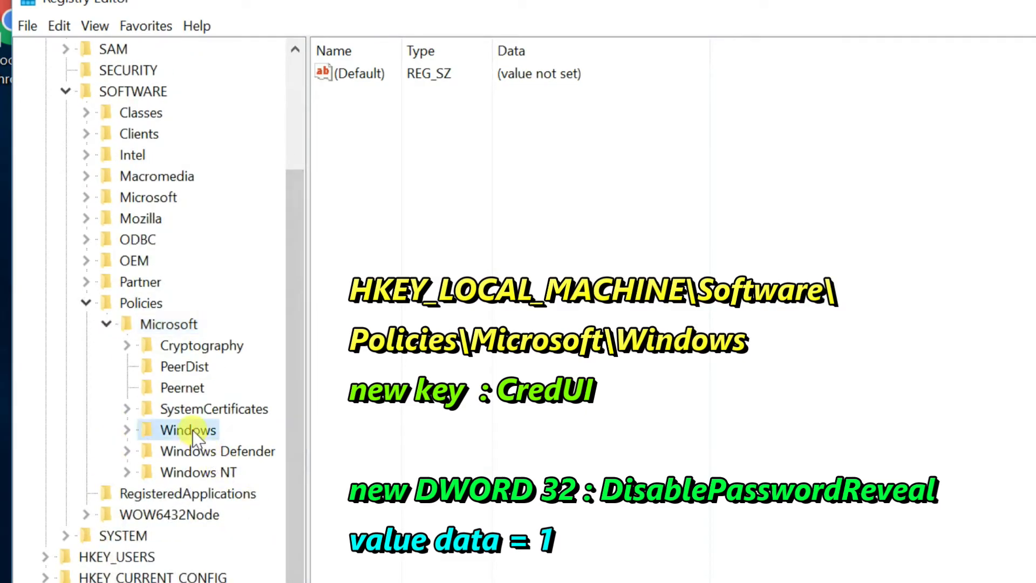
left_click(127, 430)
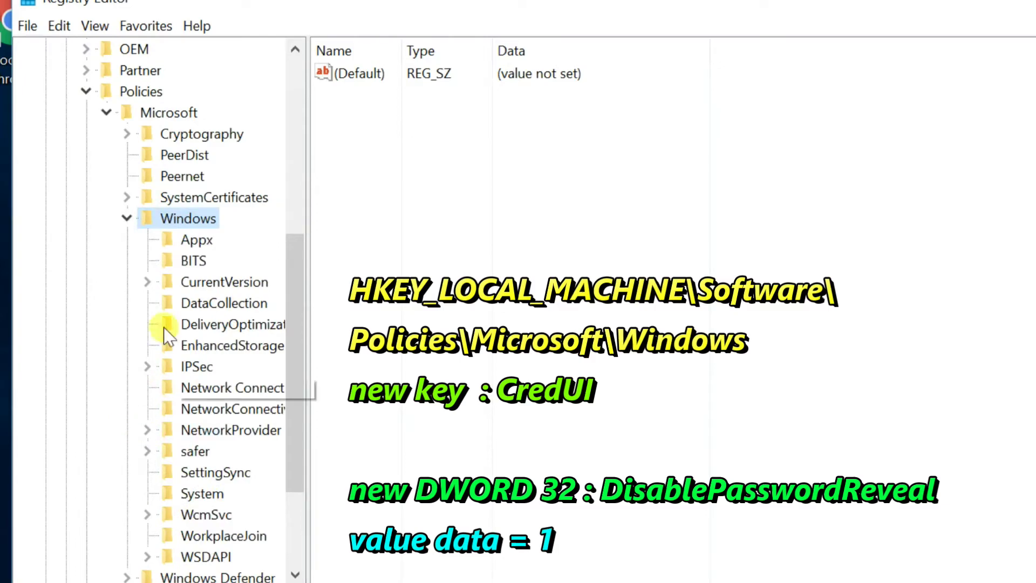
- Add a new key named CredUI under the Windows policies key
right_click(192, 215)
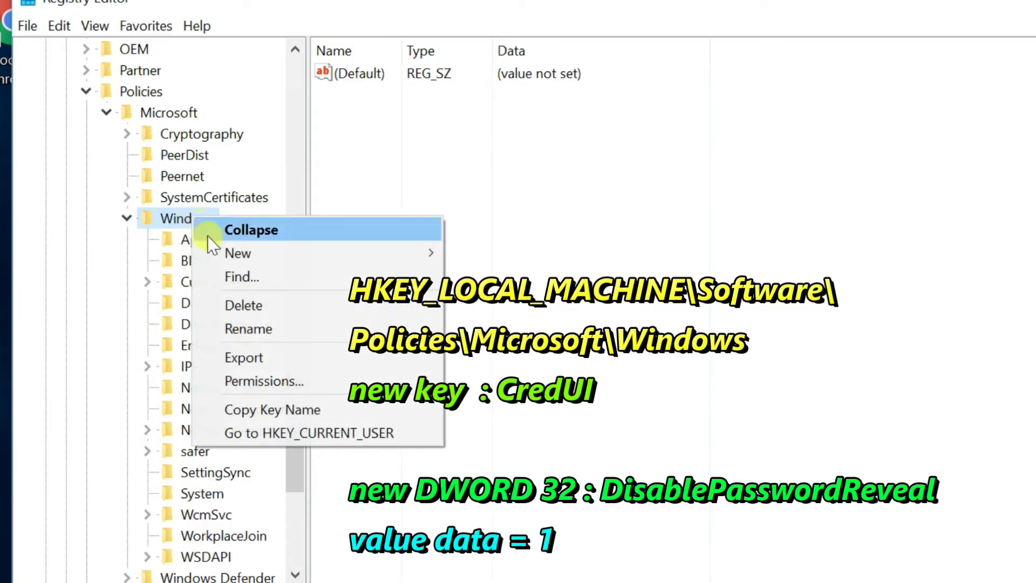
mouse_move(218, 251)
left_click(484, 252)
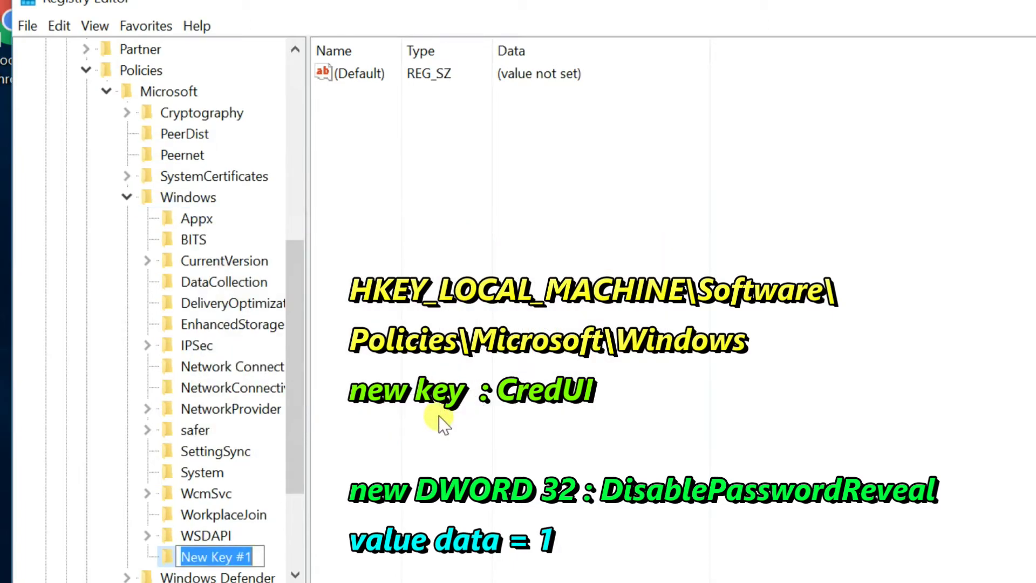
type("Cred")
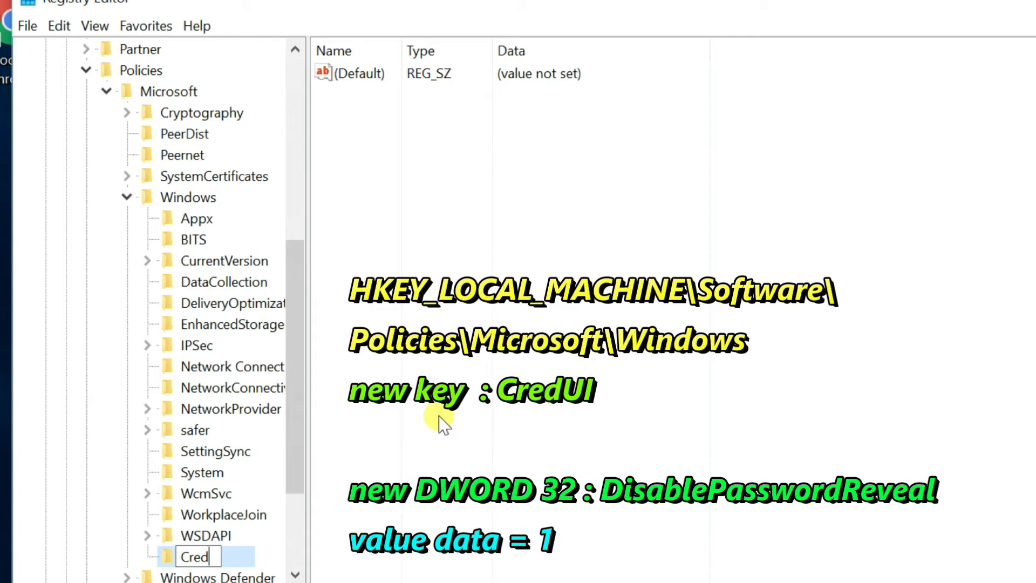
type("UI")
left_click(409, 429)
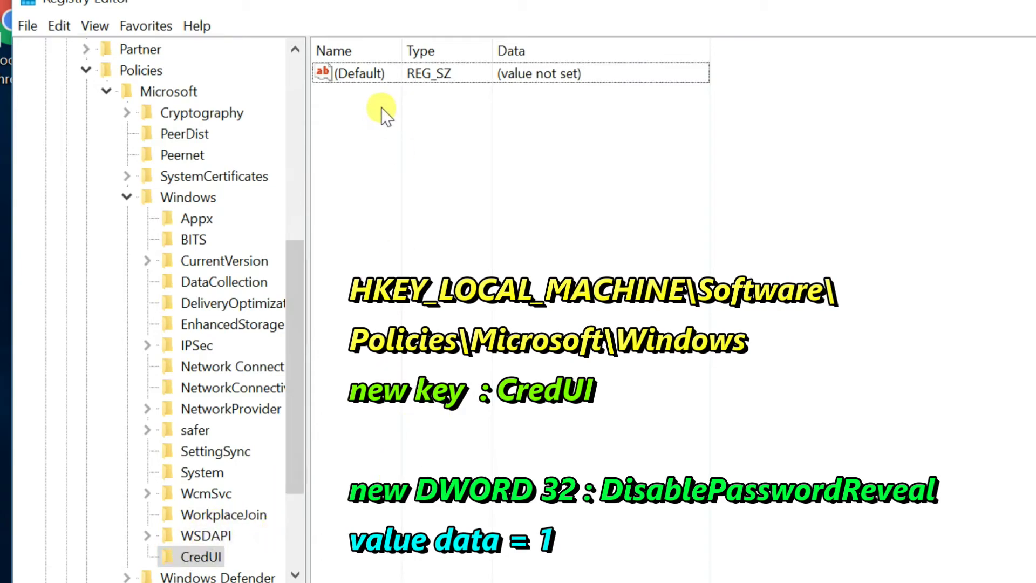
right_click(359, 108)
- Add a DWORD (32-bit) value named DisablePasswordReveal to CredUI
mouse_move(404, 128)
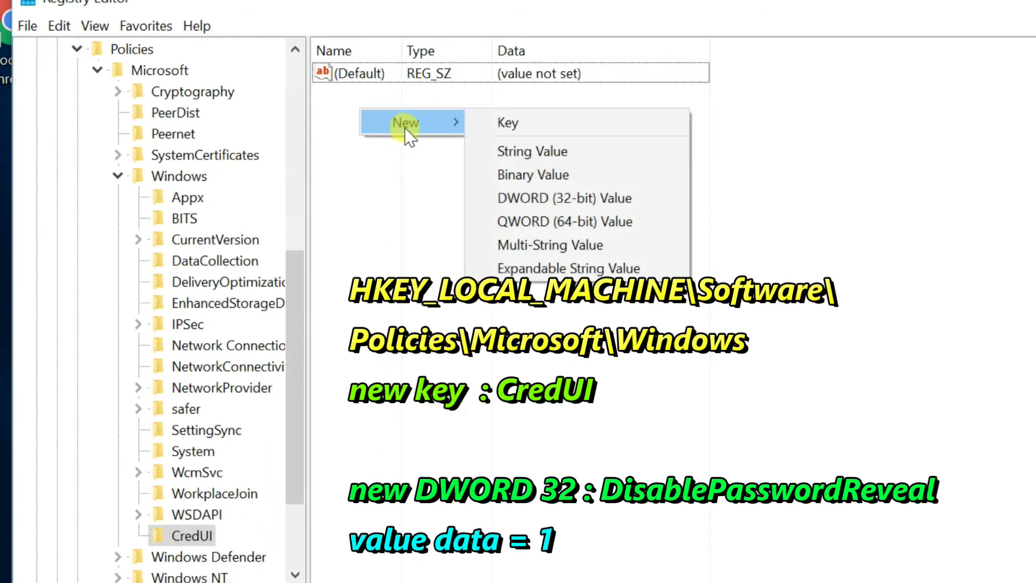
left_click(590, 200)
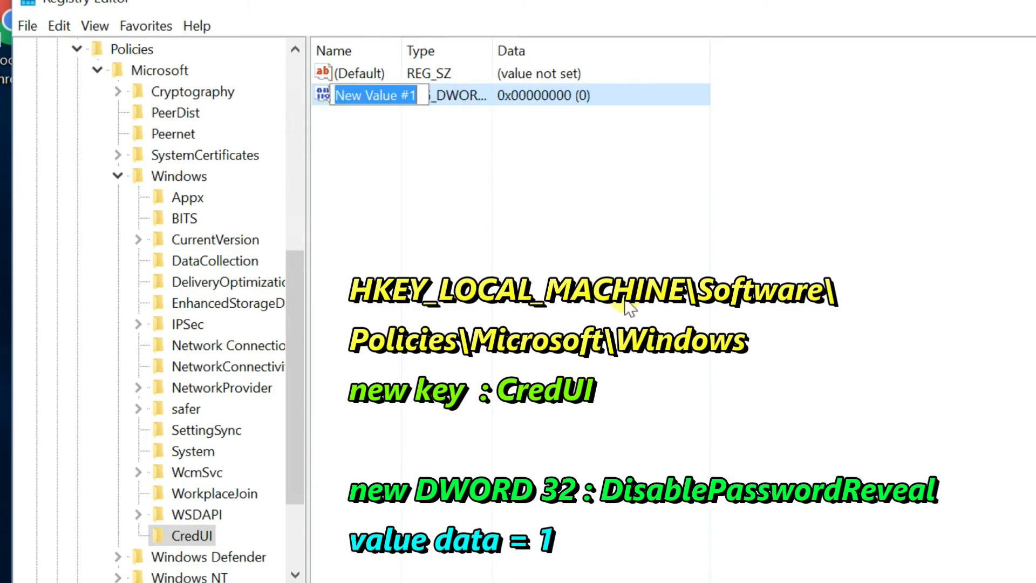
type("DisablePass")
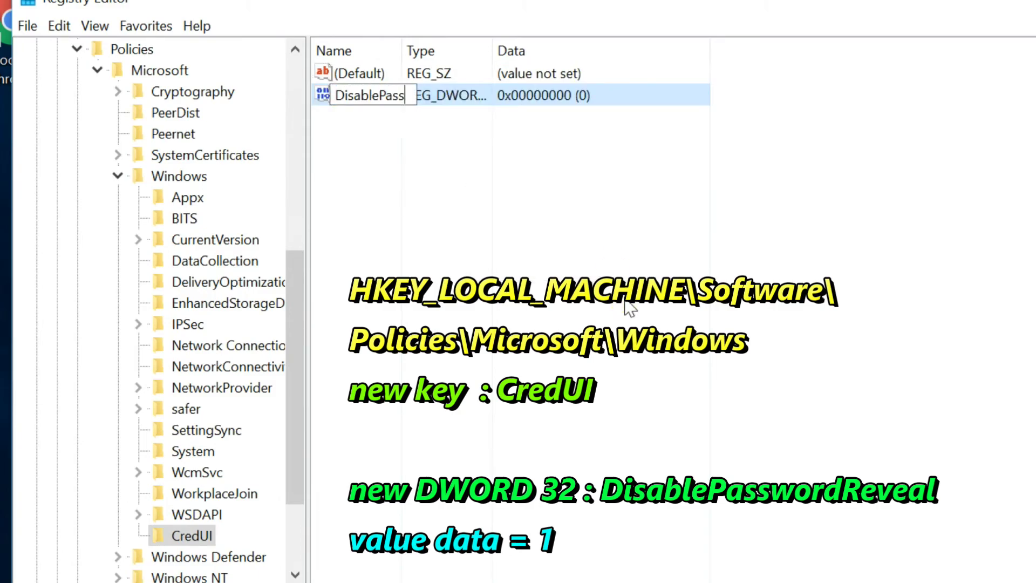
type("wordReveal")
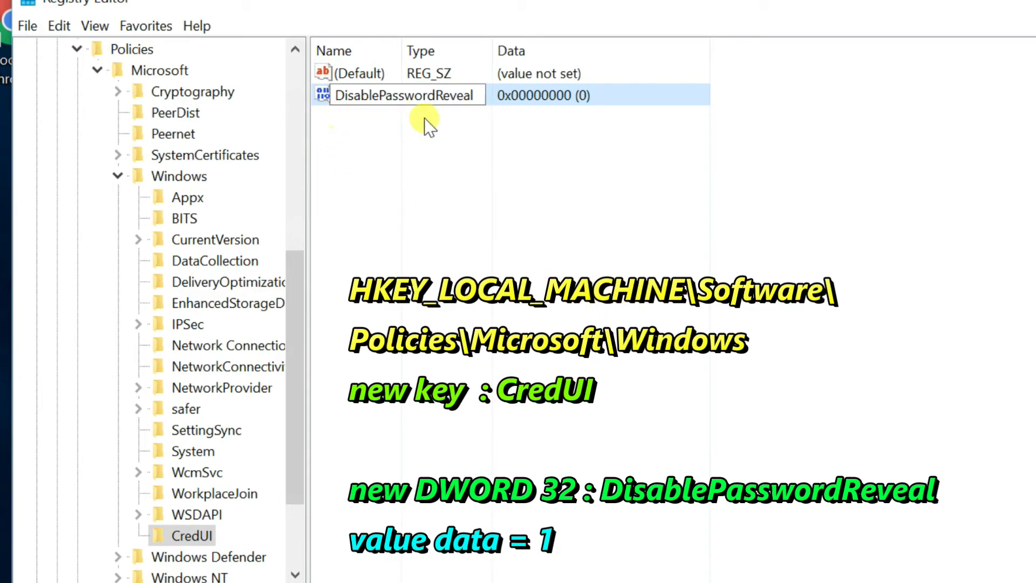
key("Return")
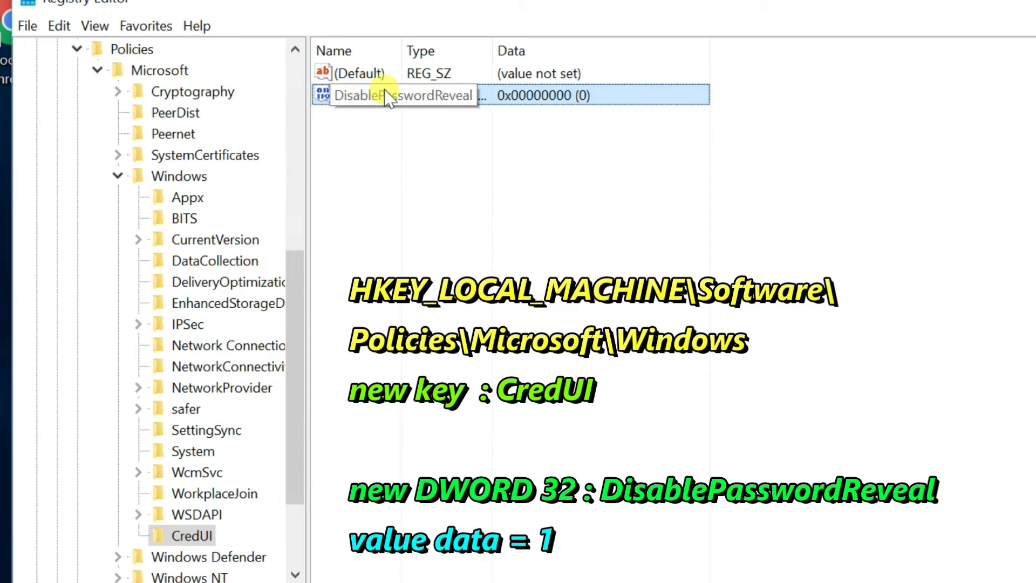
- Set DisablePasswordReveal's value data to 1
double_click(385, 92)
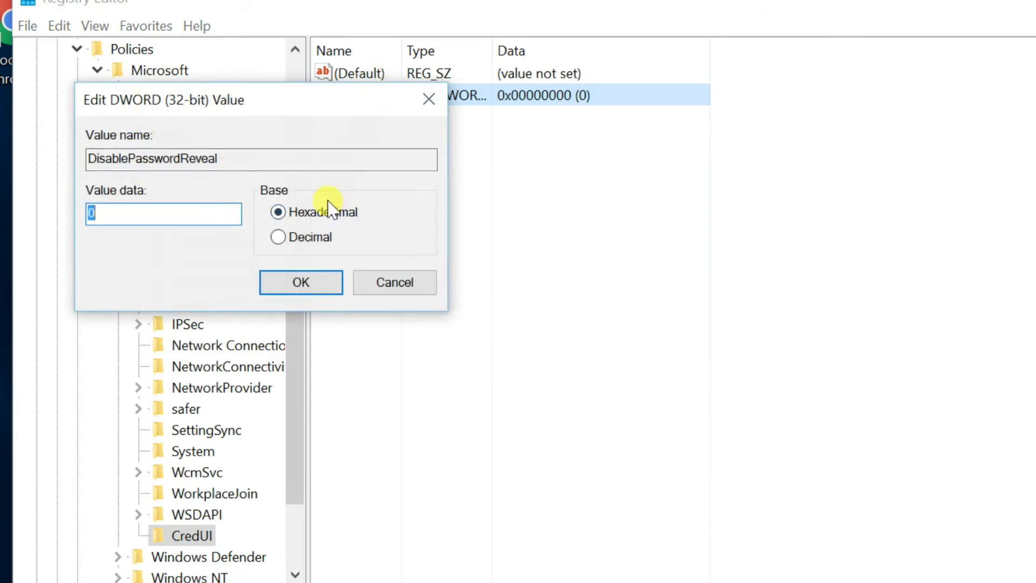
type("1")
left_click(301, 281)
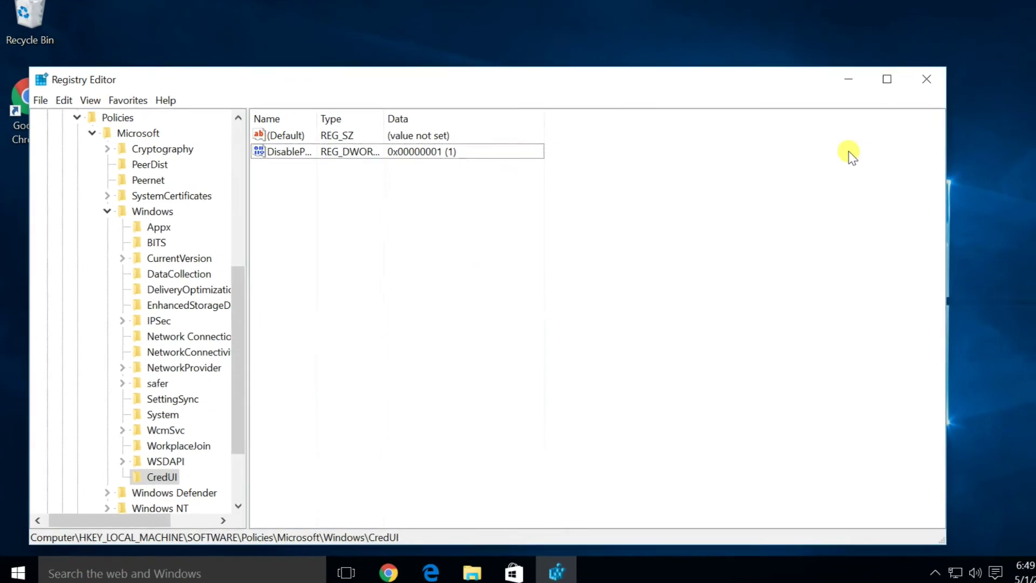
- Close Registry Editor and sign out of the Windows account from the Start menu
left_click(907, 86)
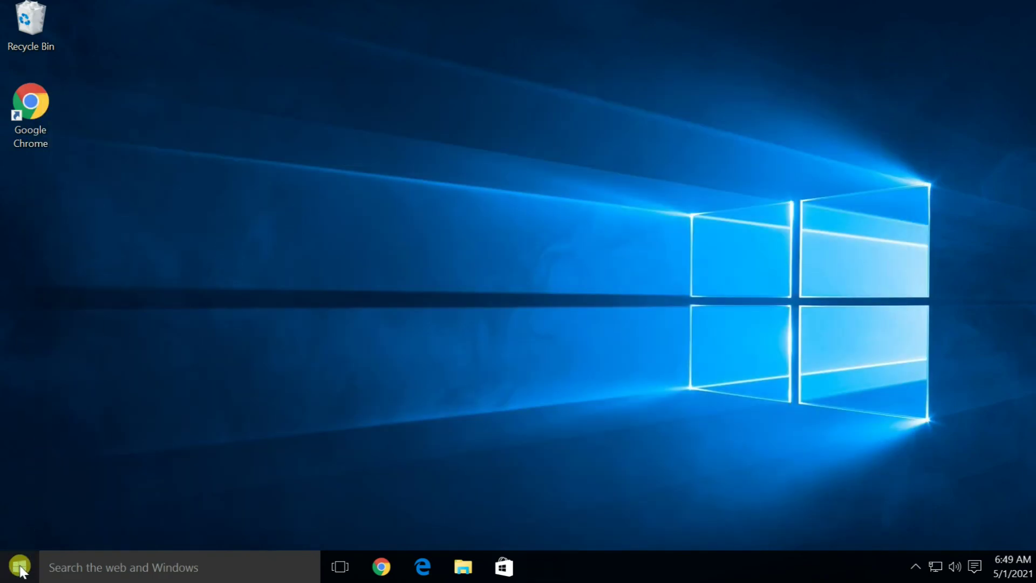
left_click(19, 568)
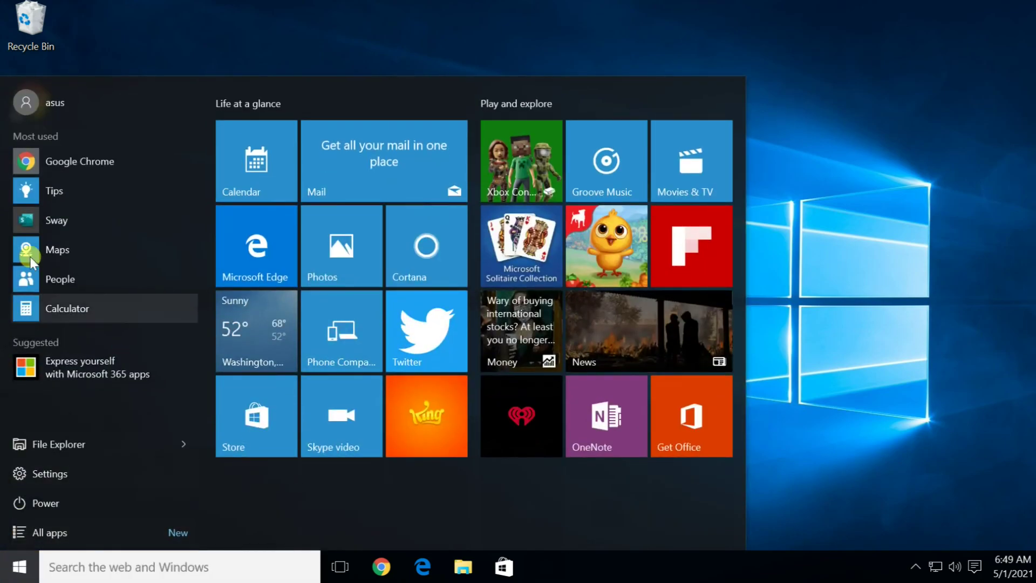
left_click(58, 105)
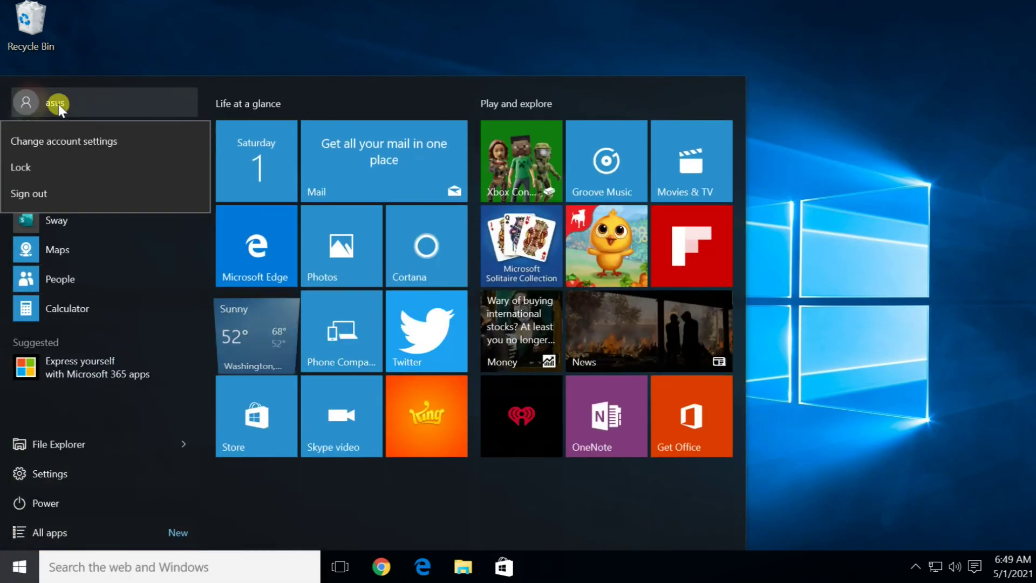
left_click(62, 199)
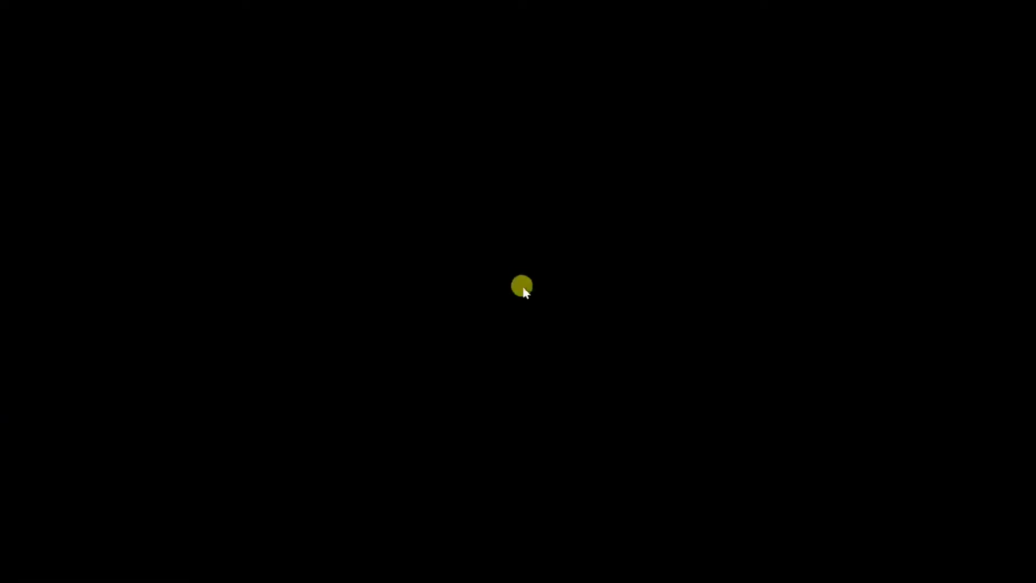